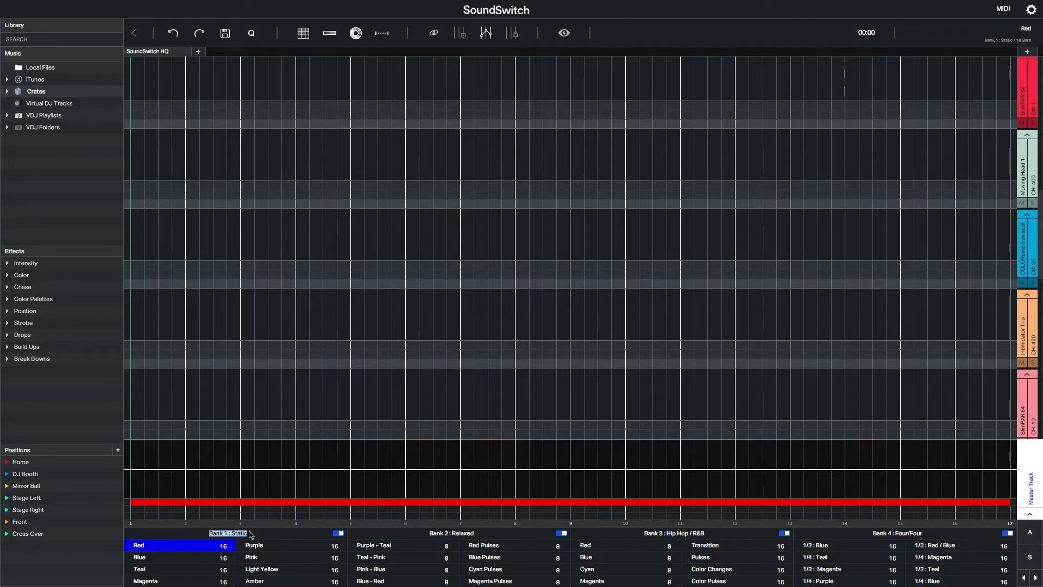
# Name the bank 'Special Effects' and the autoloop 'Red Drop - Strobe'
pyautogui.write('cial Effects')
pyautogui.click(160, 549)
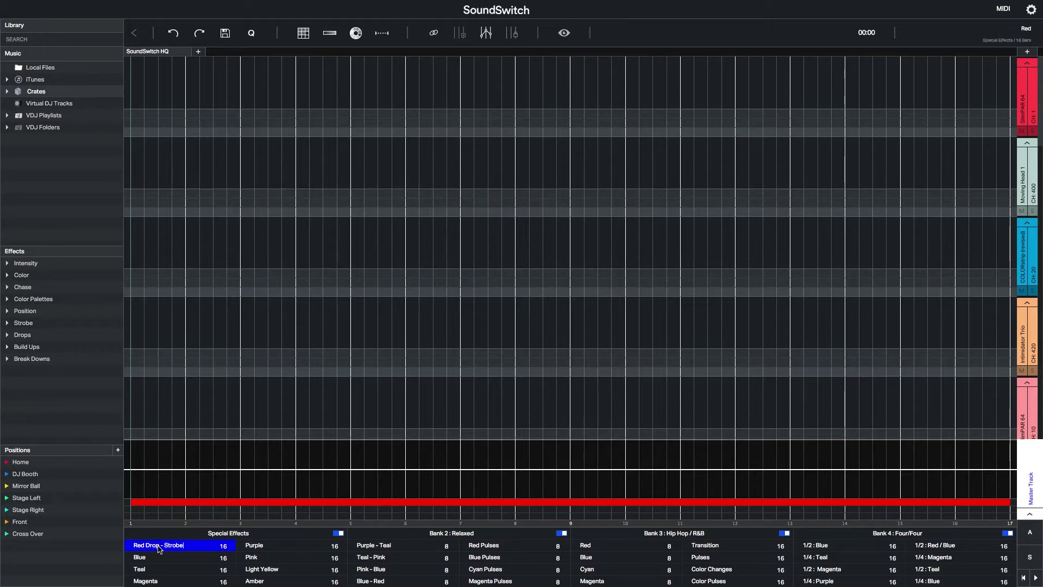
pyautogui.click(159, 550)
# Apply an 89% strobe to bars 1–4, then make intensity fall to zero by bar 5
pyautogui.moveTo(136, 483); pyautogui.dragTo(284, 489)
pyautogui.rightClick(281, 491)
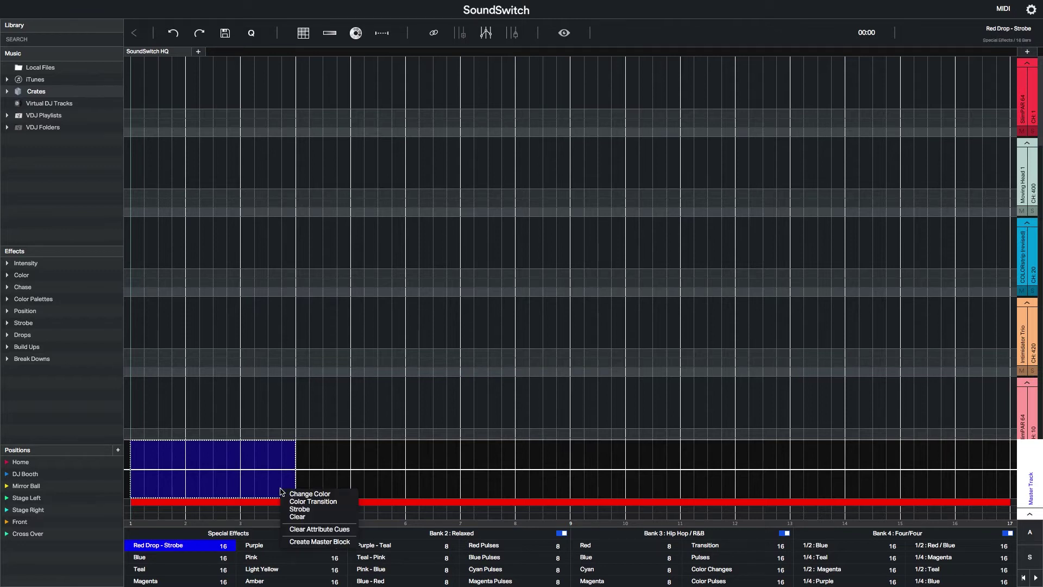
pyautogui.click(299, 509)
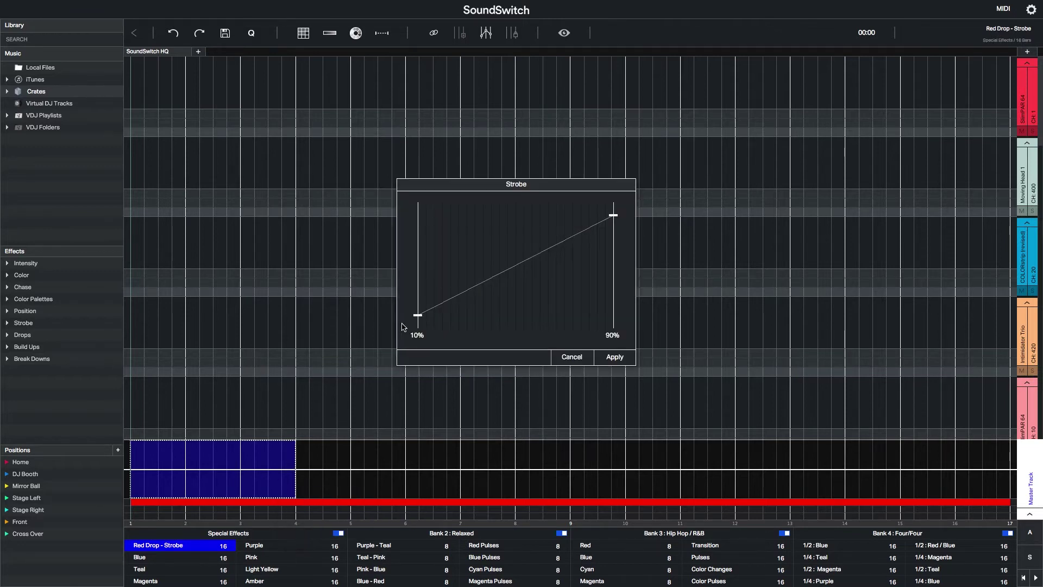
pyautogui.moveTo(476, 286); pyautogui.dragTo(503, 157)
pyautogui.moveTo(524, 202); pyautogui.dragTo(523, 216)
pyautogui.click(614, 356)
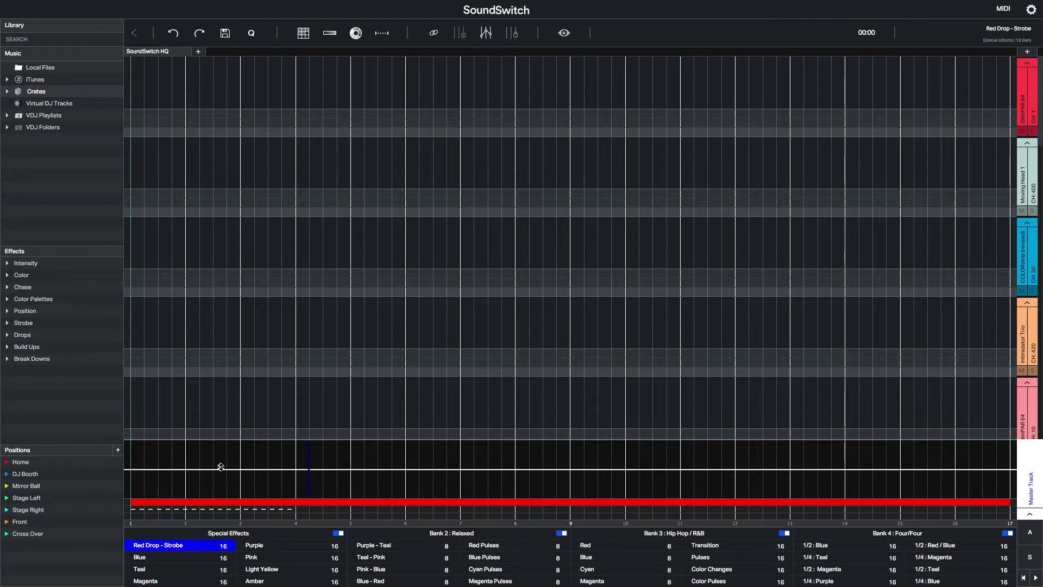
pyautogui.moveTo(220, 466); pyautogui.dragTo(221, 428)
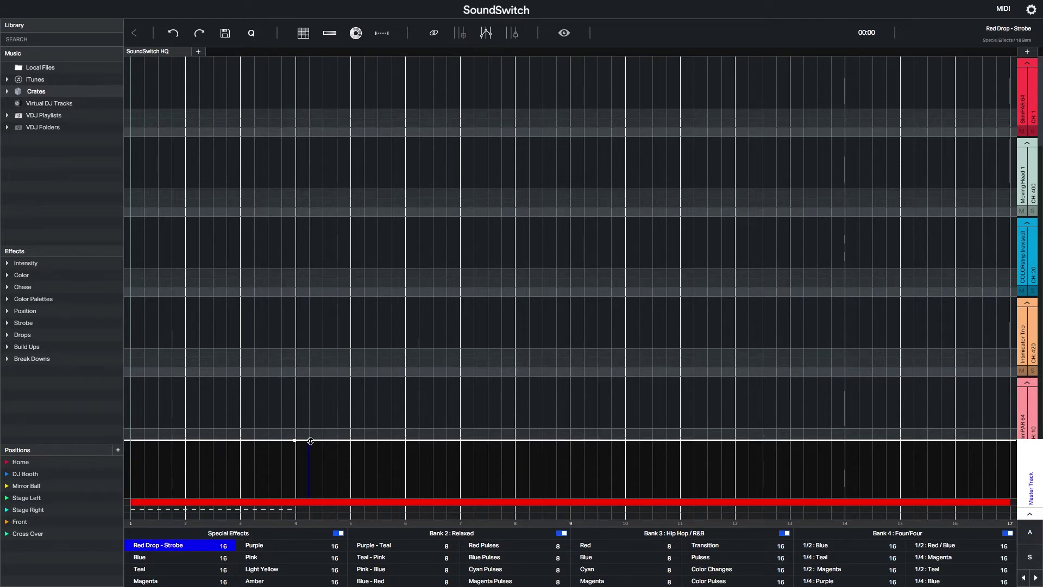
pyautogui.moveTo(310, 441); pyautogui.dragTo(351, 496)
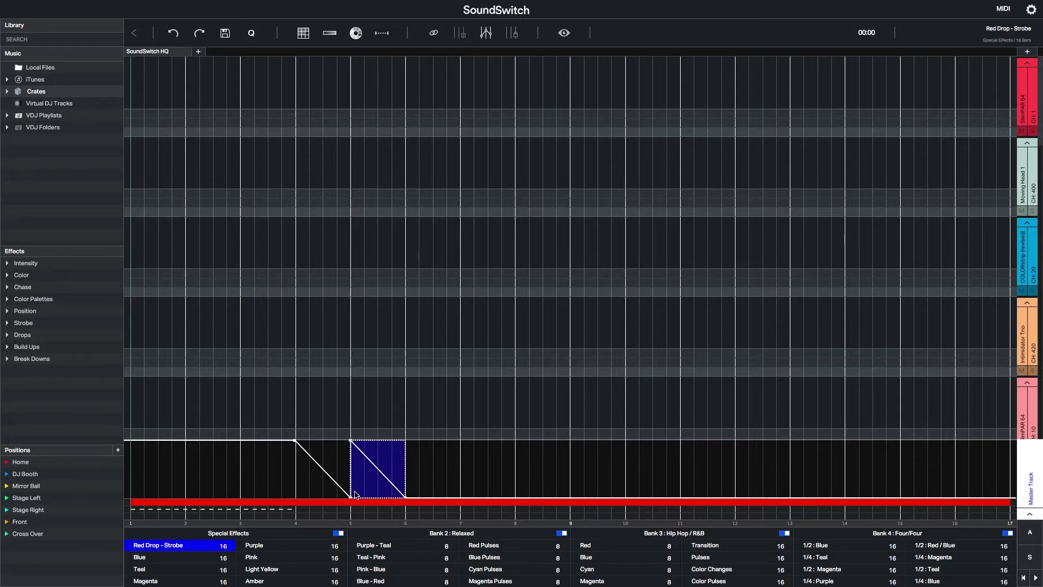
# Copy the bar 5–6 falling slope and paste it repeatedly through bar 17
pyautogui.hotkey('ctrl', 'c')
pyautogui.click(410, 472)
pyautogui.hotkey('ctrl', 'v')
pyautogui.click(461, 470)
pyautogui.hotkey('ctrl', 'v')
pyautogui.moveTo(511, 472); pyautogui.dragTo(352, 477)
pyautogui.click(517, 461)
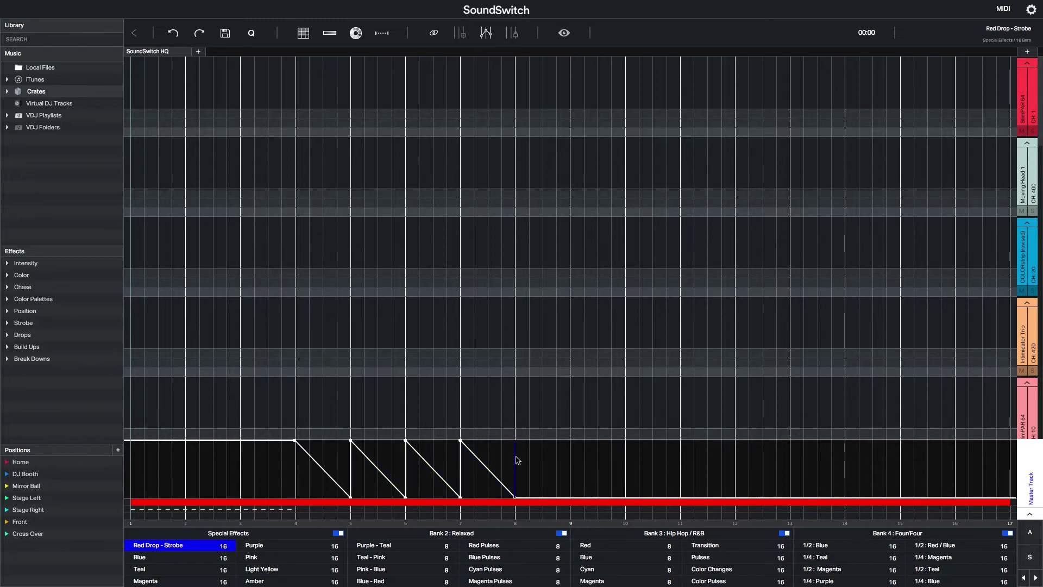
pyautogui.hotkey('ctrl', 'v')
pyautogui.click(680, 463)
pyautogui.hotkey('ctrl', 'v')
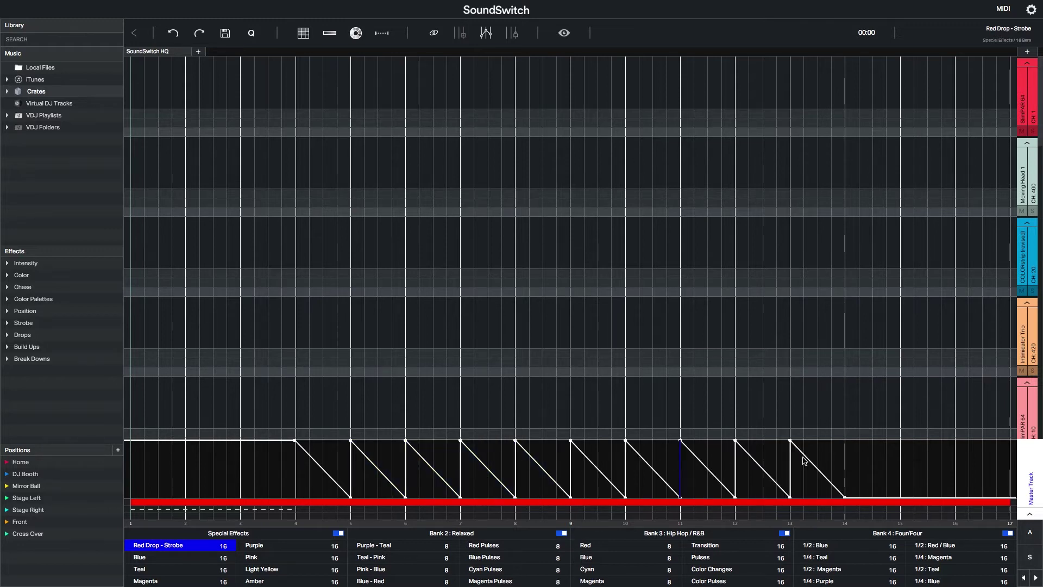
pyautogui.click(846, 469)
pyautogui.hotkey('ctrl', 'v')
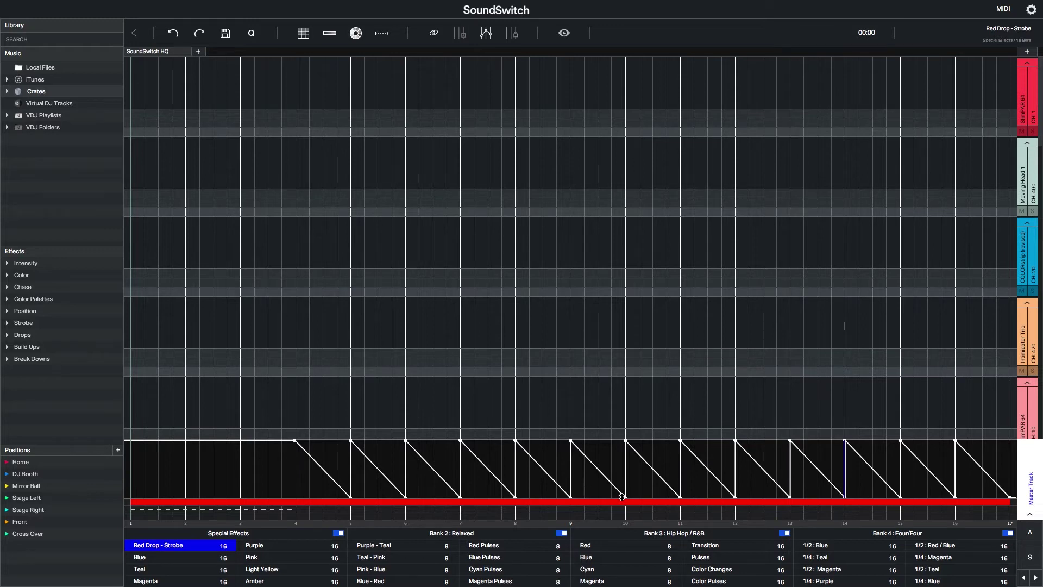
# Hold intensity high over bars 9–10 and apply an 82% strobe there
pyautogui.moveTo(626, 497); pyautogui.dragTo(634, 427)
pyautogui.moveTo(633, 469); pyautogui.dragTo(576, 478)
pyautogui.rightClick(580, 477)
pyautogui.click(597, 495)
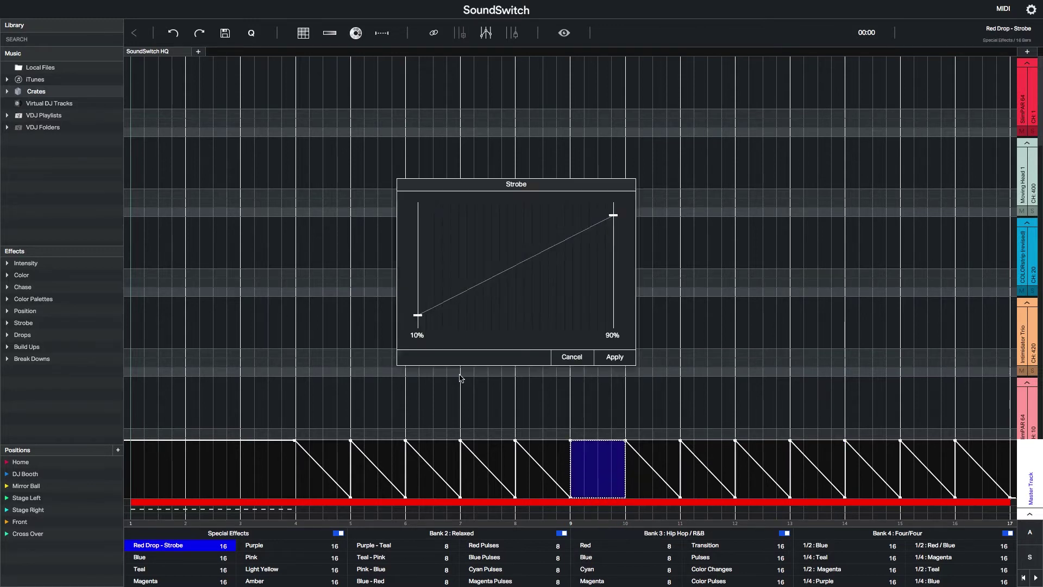
pyautogui.moveTo(484, 289); pyautogui.dragTo(514, 134)
pyautogui.moveTo(515, 212)
pyautogui.mouseDown()
pyautogui.moveTo(514, 249)
pyautogui.moveTo(530, 225)
pyautogui.mouseUp()
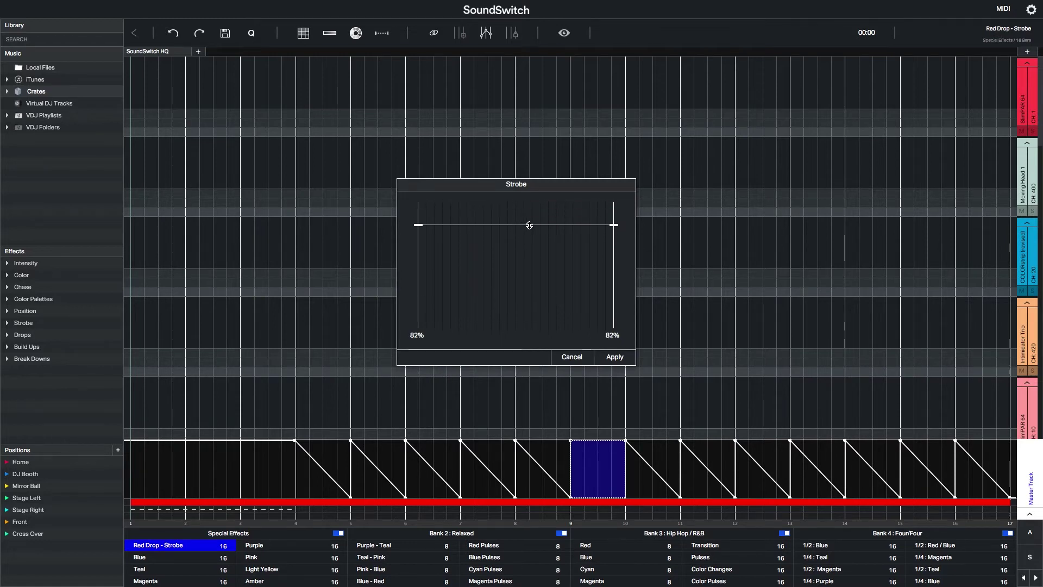
pyautogui.click(616, 356)
pyautogui.click(618, 469)
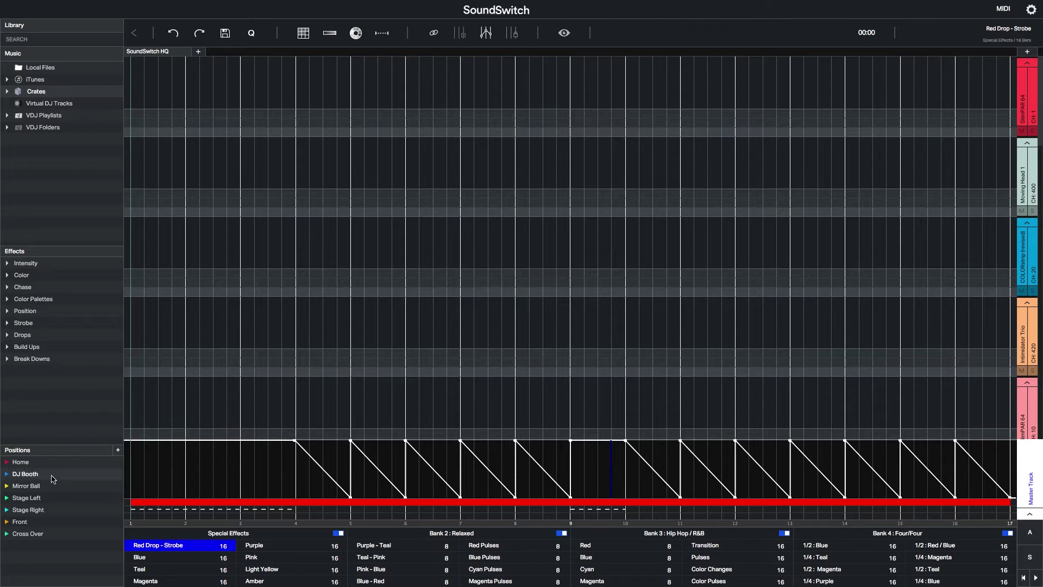
# Add Mirror Ball, Cross Over, Front and DJ Booth position cues through bar 10
pyautogui.moveTo(63, 481); pyautogui.dragTo(133, 519)
pyautogui.moveTo(229, 508); pyautogui.dragTo(298, 523)
pyautogui.moveTo(36, 534)
pyautogui.mouseDown()
pyautogui.moveTo(171, 501)
pyautogui.moveTo(400, 520)
pyautogui.mouseUp()
pyautogui.moveTo(46, 522); pyautogui.dragTo(517, 520)
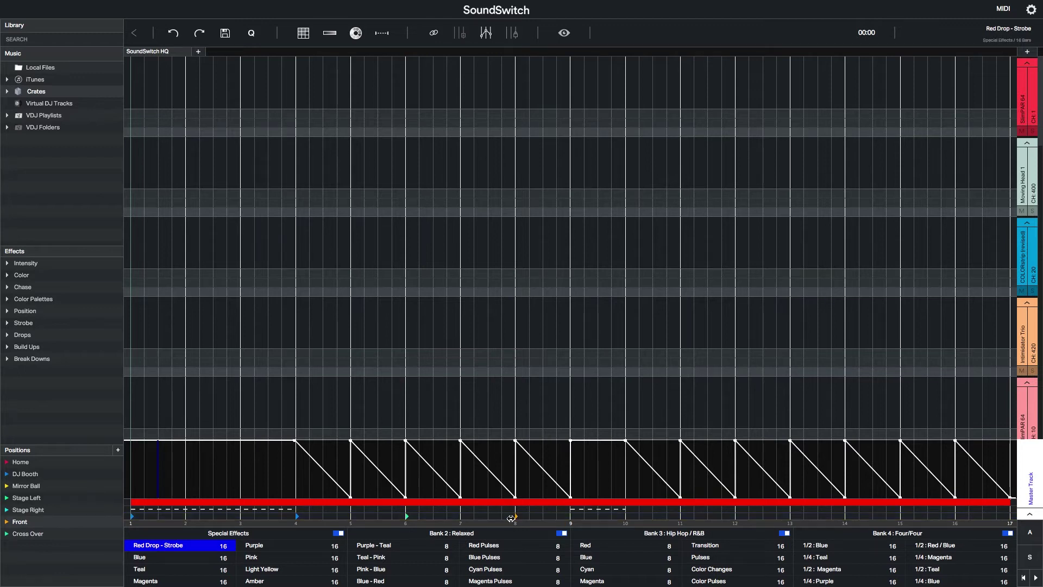
pyautogui.moveTo(15, 522); pyautogui.dragTo(558, 518)
pyautogui.moveTo(25, 474)
pyautogui.mouseDown()
pyautogui.moveTo(563, 487)
pyautogui.moveTo(571, 517)
pyautogui.mouseUp()
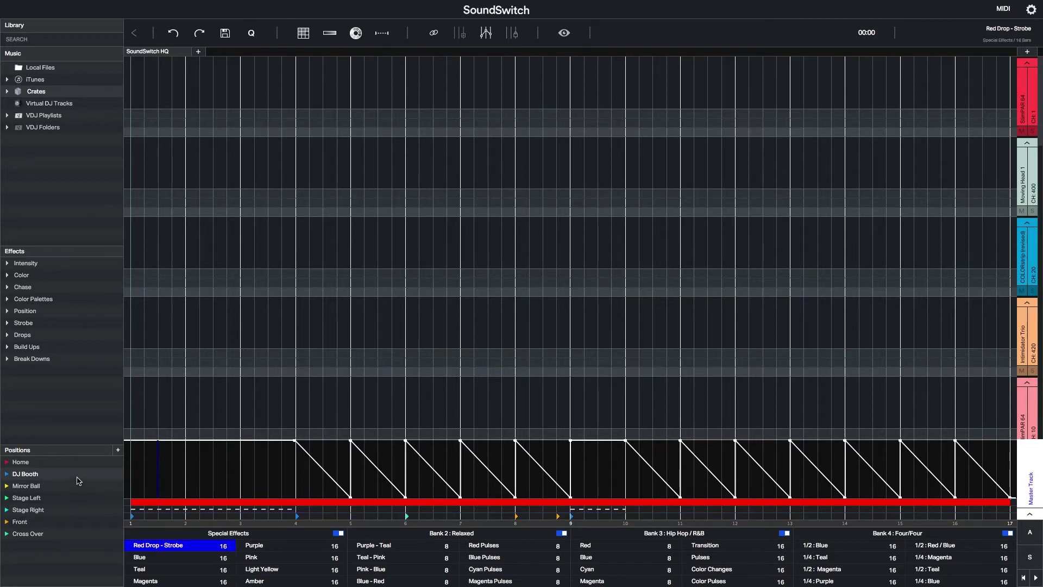
pyautogui.moveTo(77, 478)
pyautogui.mouseDown()
pyautogui.moveTo(427, 462)
pyautogui.moveTo(620, 507)
pyautogui.moveTo(628, 519)
pyautogui.mouseUp()
# Apply Change and Hold position cues over bars 11–17 with one-beat spacing
pyautogui.click(8, 311)
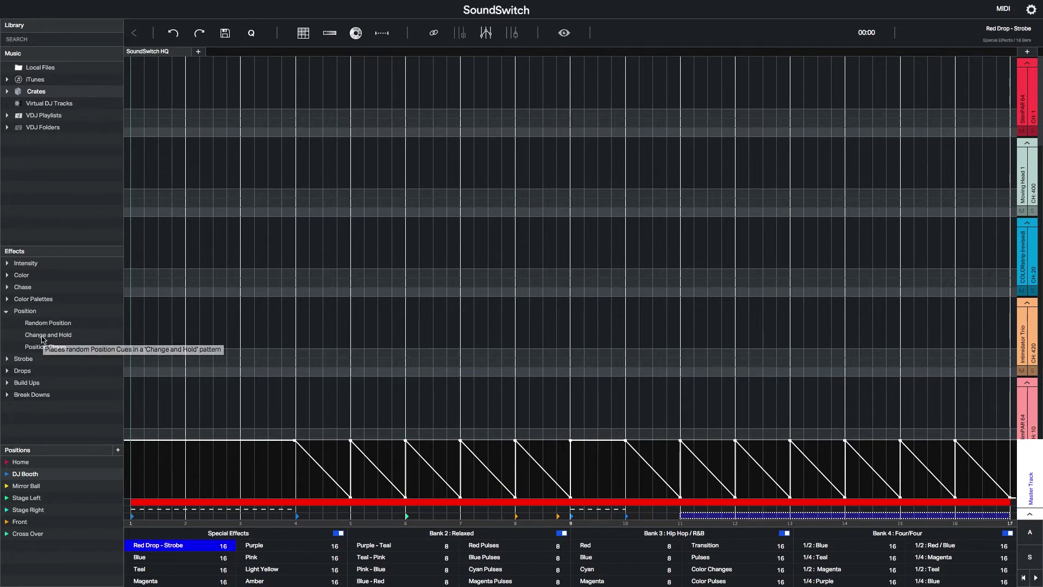
pyautogui.moveTo(43, 340); pyautogui.dragTo(699, 517)
pyautogui.click(422, 270)
pyautogui.click(607, 286)
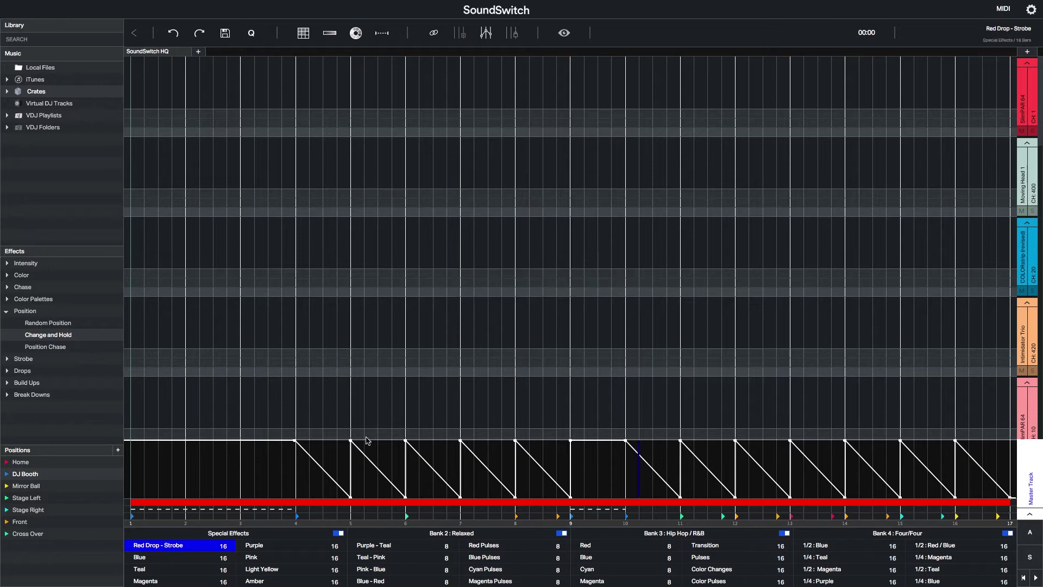
# Rename the Blue autoloop to 'Blue Breakdown'
pyautogui.doubleClick(142, 558)
pyautogui.click(157, 560)
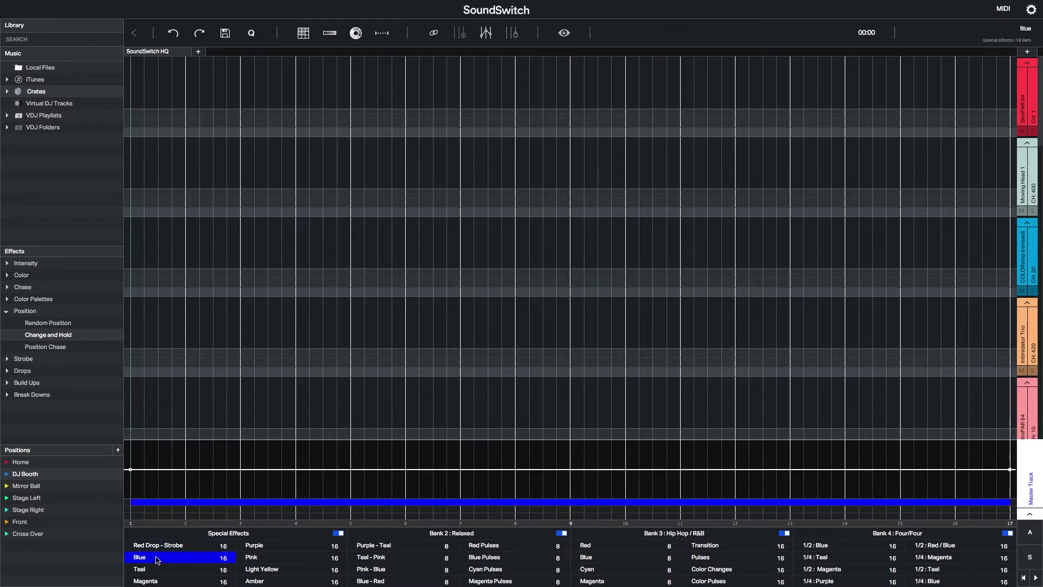
pyautogui.write('Breakdown')
pyautogui.click(199, 485)
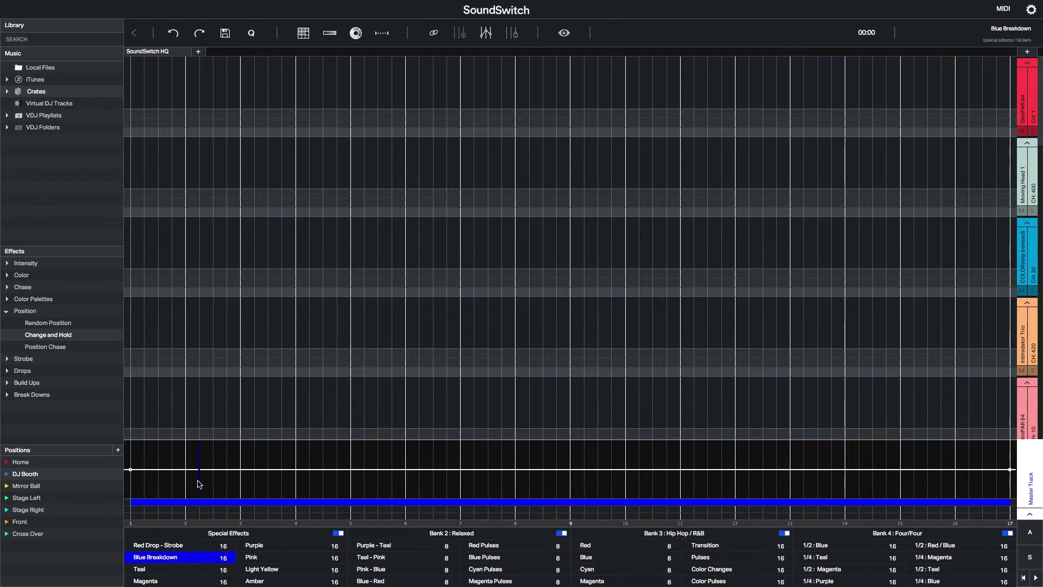
# Apply Fade Out to bars 1–4 and raise the intensity held after bar 4
pyautogui.click(135, 457)
pyautogui.moveTo(134, 457); pyautogui.dragTo(296, 488)
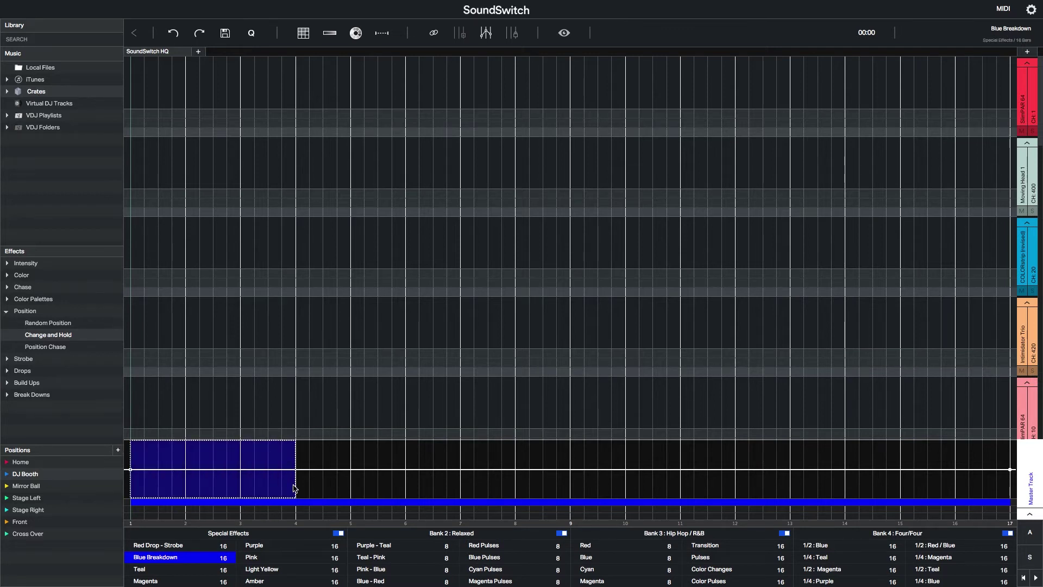
pyautogui.click(7, 311)
pyautogui.click(7, 263)
pyautogui.moveTo(37, 299); pyautogui.dragTo(194, 449)
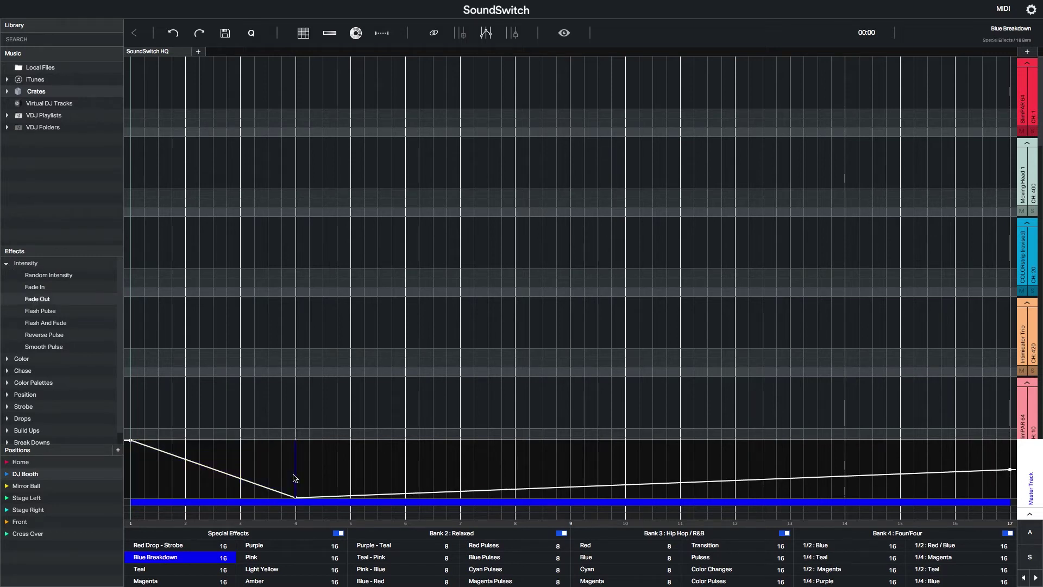
pyautogui.moveTo(336, 498); pyautogui.dragTo(287, 473)
pyautogui.moveTo(998, 468)
pyautogui.mouseDown()
pyautogui.moveTo(999, 570)
pyautogui.moveTo(988, 470)
pyautogui.mouseUp()
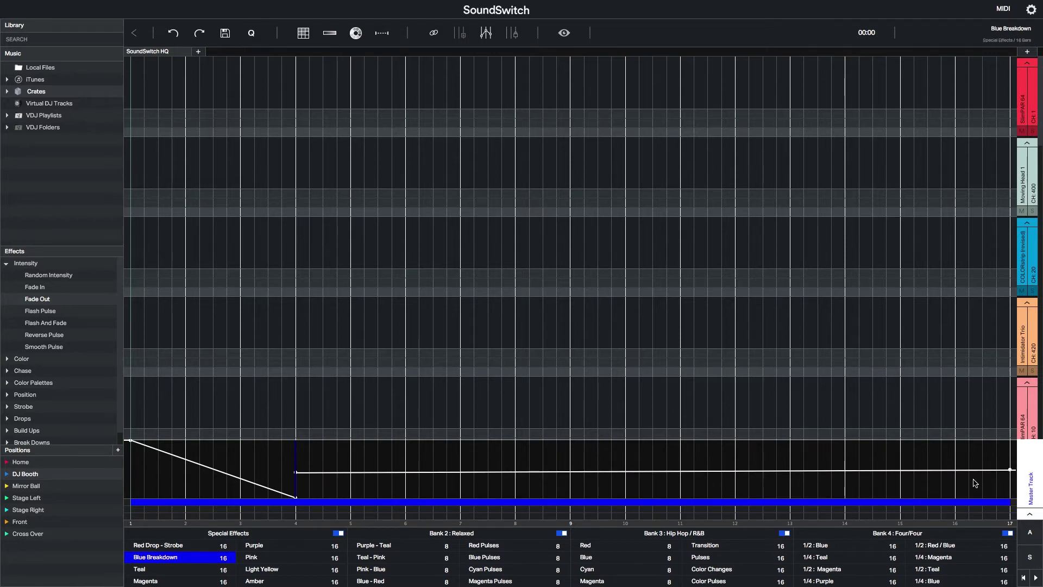
# Add a blue-to-pink colour transition across bars 4–9
pyautogui.click(971, 484)
pyautogui.moveTo(298, 449); pyautogui.dragTo(571, 485)
pyautogui.rightClick(543, 488)
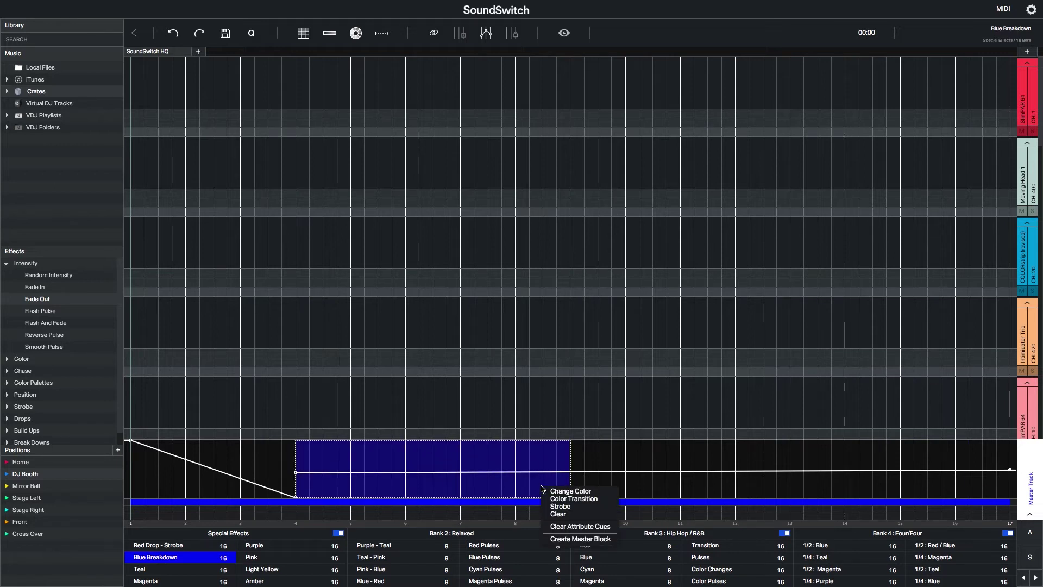
pyautogui.click(573, 499)
pyautogui.click(578, 203)
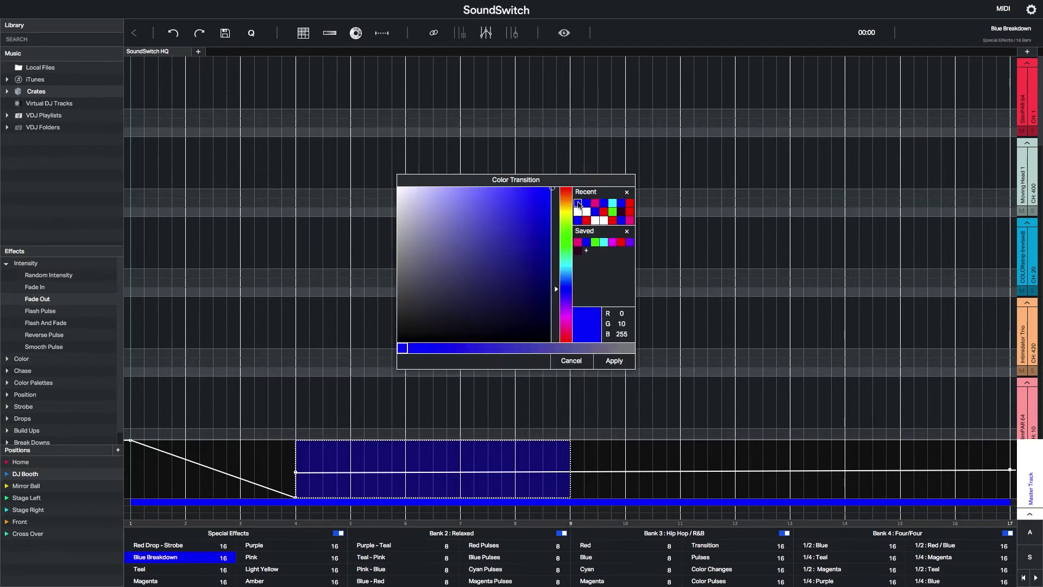
pyautogui.click(595, 203)
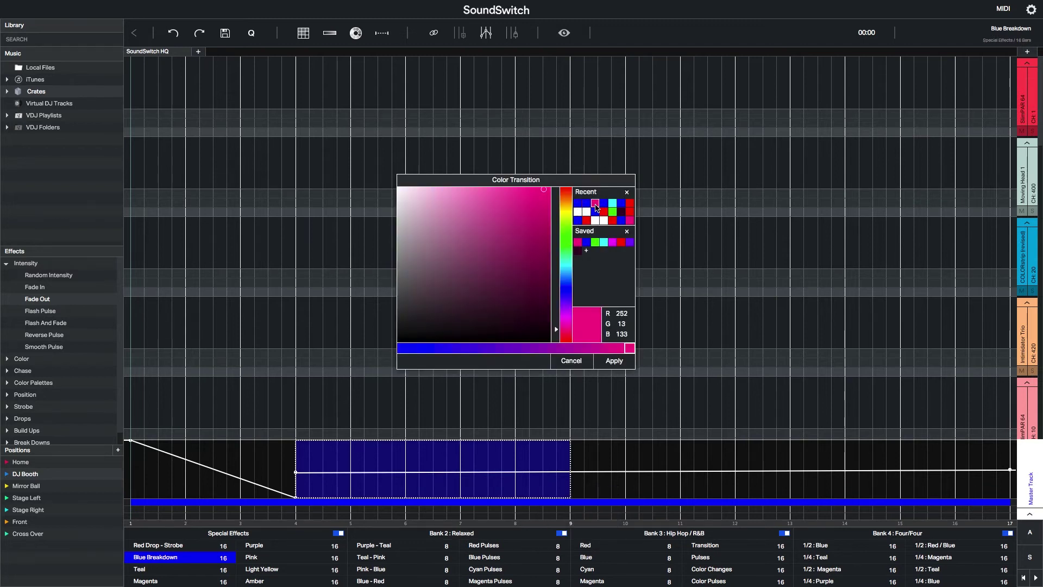
pyautogui.click(619, 365)
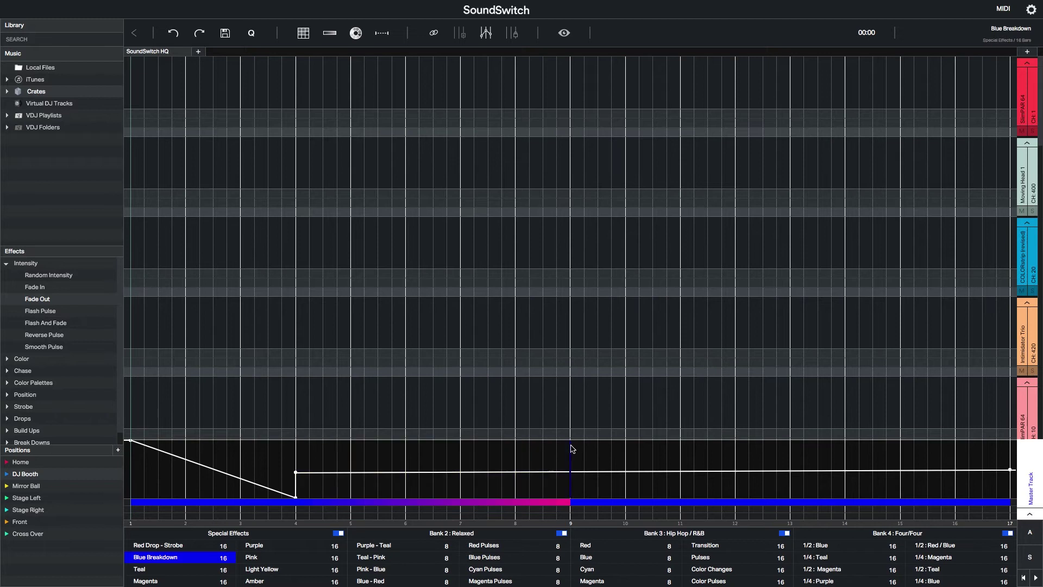
# Add a colour transition back toward blue across bars 9–12
pyautogui.moveTo(570, 449); pyautogui.dragTo(731, 458)
pyautogui.rightClick(730, 458)
pyautogui.click(745, 471)
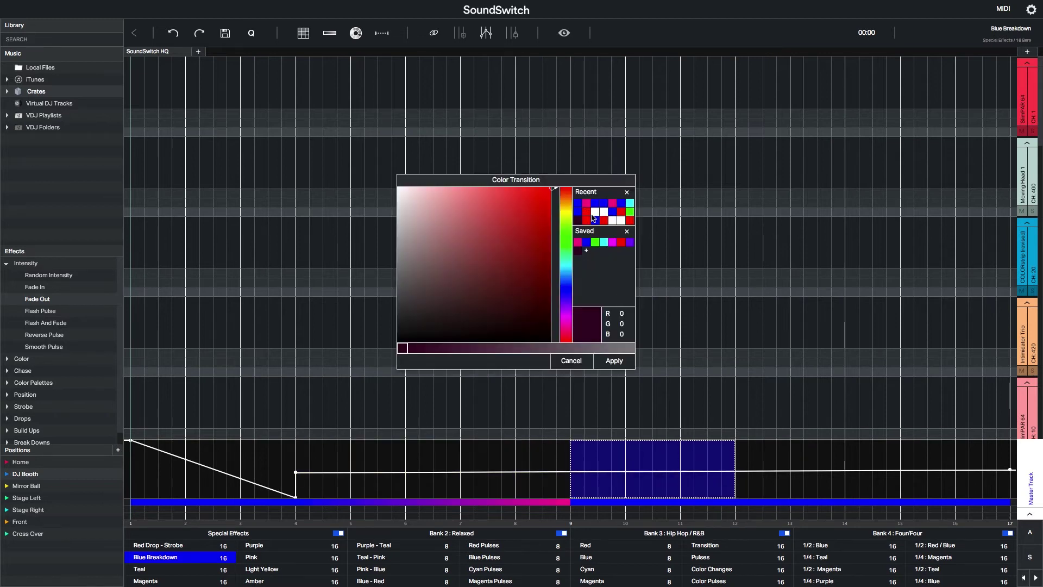
pyautogui.click(595, 217)
pyautogui.click(613, 364)
# Select bars 12 through 17 of the loop
pyautogui.click(784, 460)
pyautogui.moveTo(735, 456); pyautogui.dragTo(1011, 486)
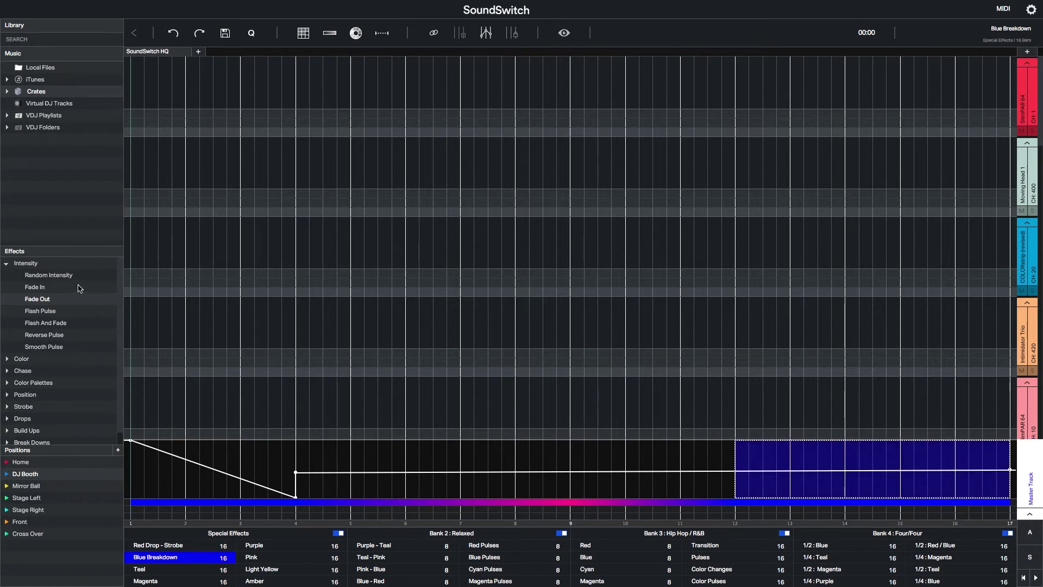
pyautogui.moveTo(77, 289)
pyautogui.mouseDown()
pyautogui.moveTo(341, 336)
pyautogui.moveTo(749, 481)
pyautogui.mouseUp()
# Fade intensity in over bars 12–17; add DJ Booth, Mirror Ball, Cross Over, Stage Left, Stage Right cues
pyautogui.click(641, 464)
pyautogui.moveTo(39, 471)
pyautogui.mouseDown()
pyautogui.moveTo(111, 484)
pyautogui.moveTo(134, 521)
pyautogui.mouseUp()
pyautogui.moveTo(48, 487); pyautogui.dragTo(297, 518)
pyautogui.moveTo(28, 534); pyautogui.dragTo(735, 520)
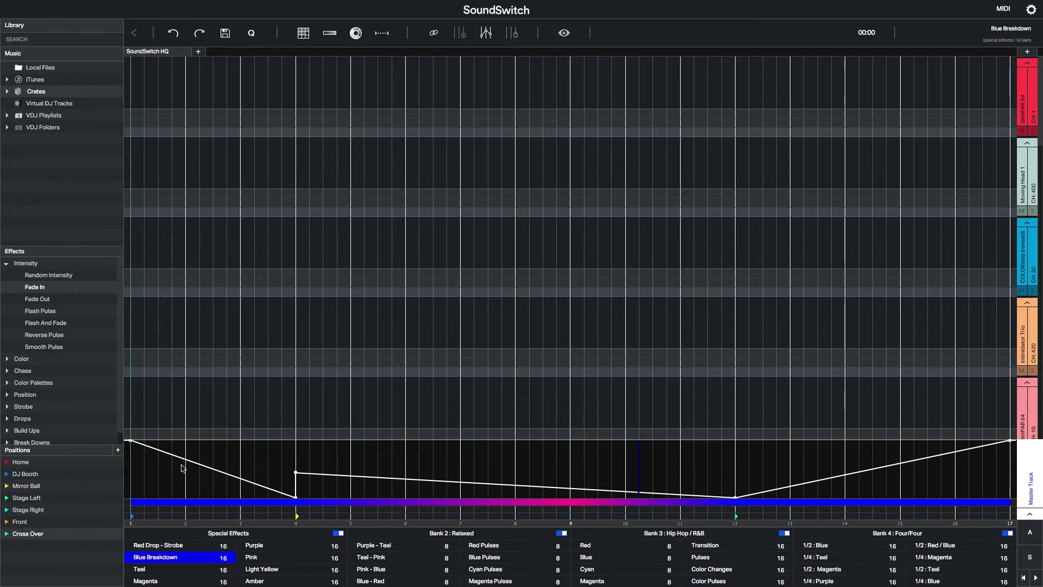
pyautogui.moveTo(59, 498); pyautogui.dragTo(793, 520)
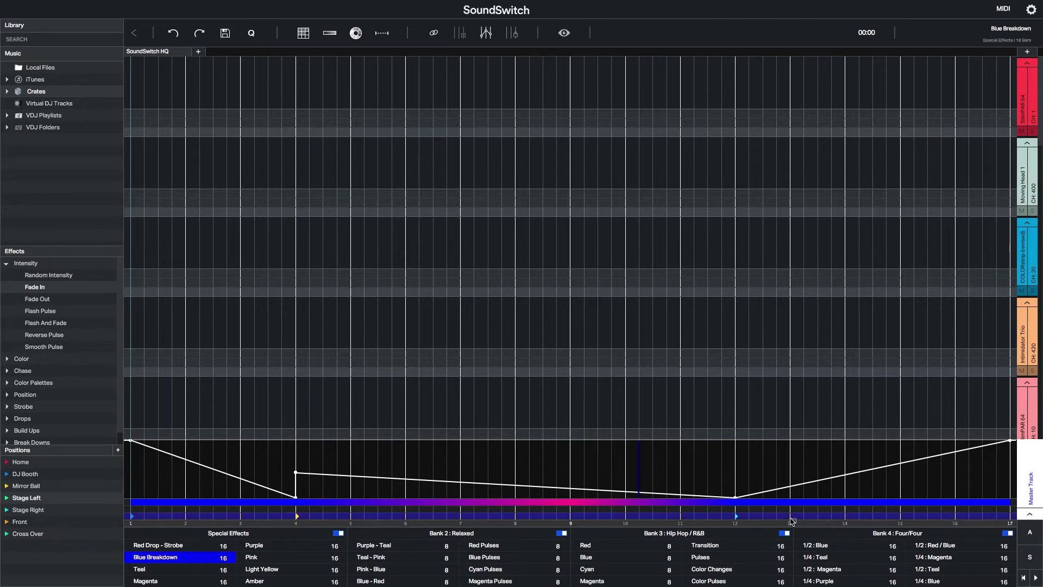
pyautogui.moveTo(50, 510); pyautogui.dragTo(902, 520)
pyautogui.moveTo(56, 511)
pyautogui.mouseDown()
pyautogui.moveTo(859, 508)
pyautogui.moveTo(957, 520)
pyautogui.mouseUp()
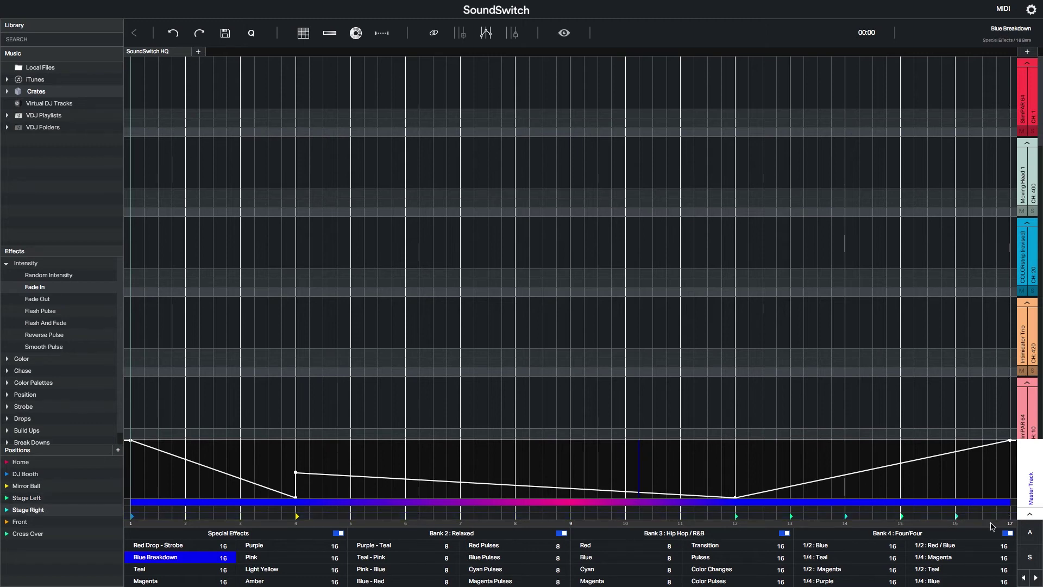
# Exclude Special Effects from Play All and start renaming the Purple, Pink and Light Yellow loops
pyautogui.click(338, 534)
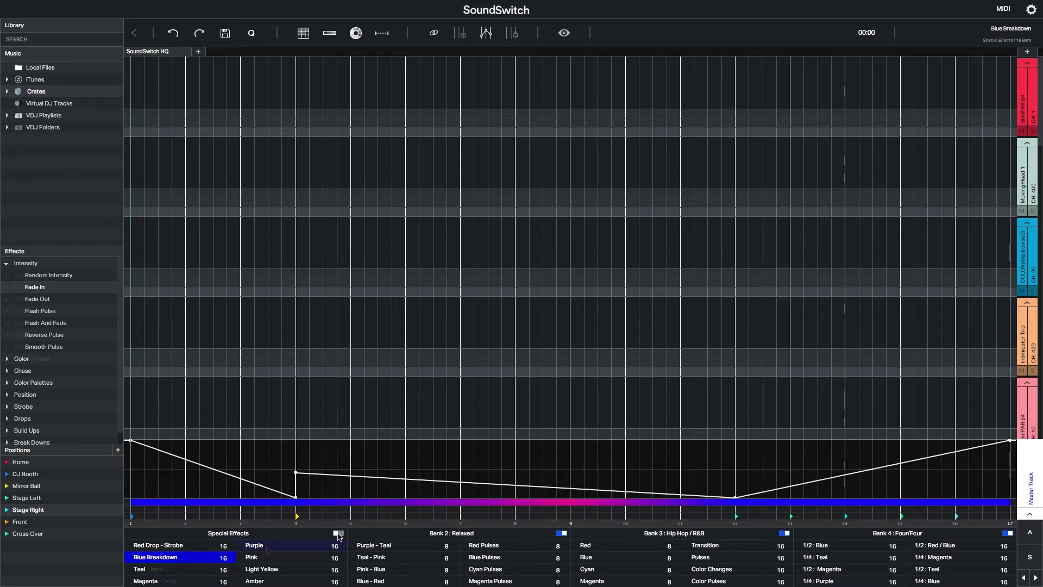
pyautogui.click(275, 549)
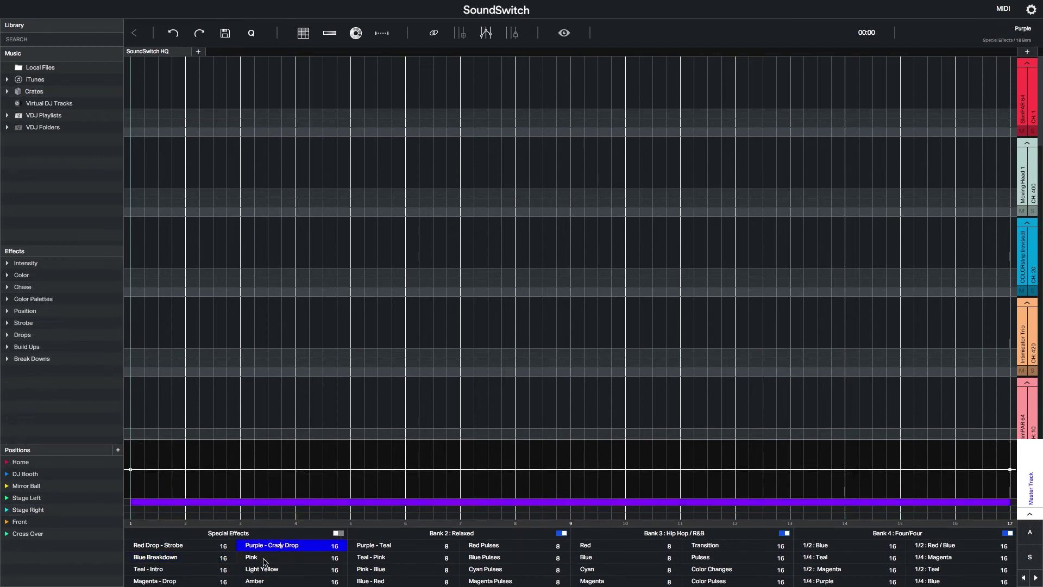
pyautogui.click(273, 560)
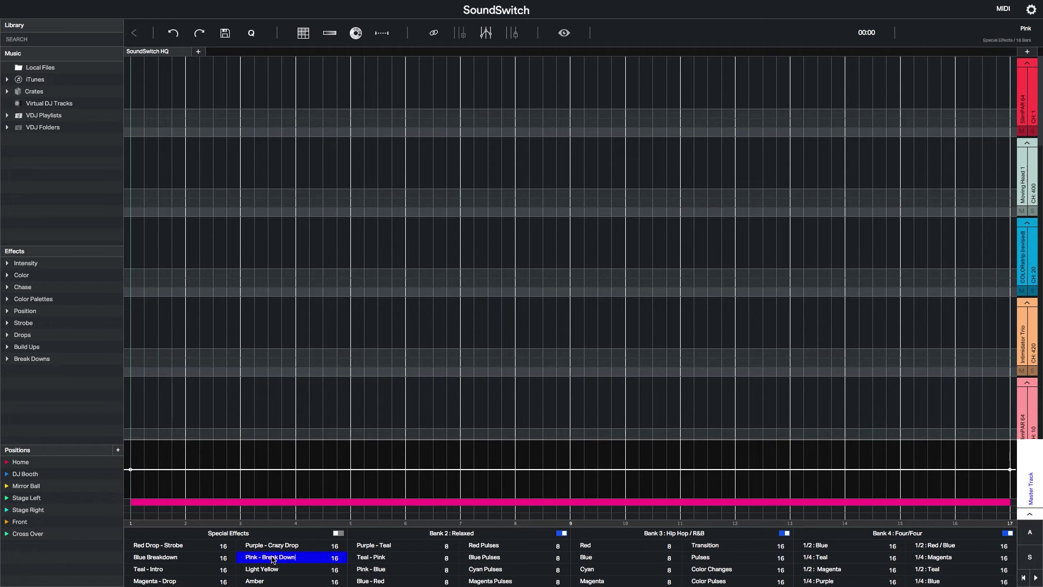
pyautogui.doubleClick(298, 571)
pyautogui.write('- Break Down')
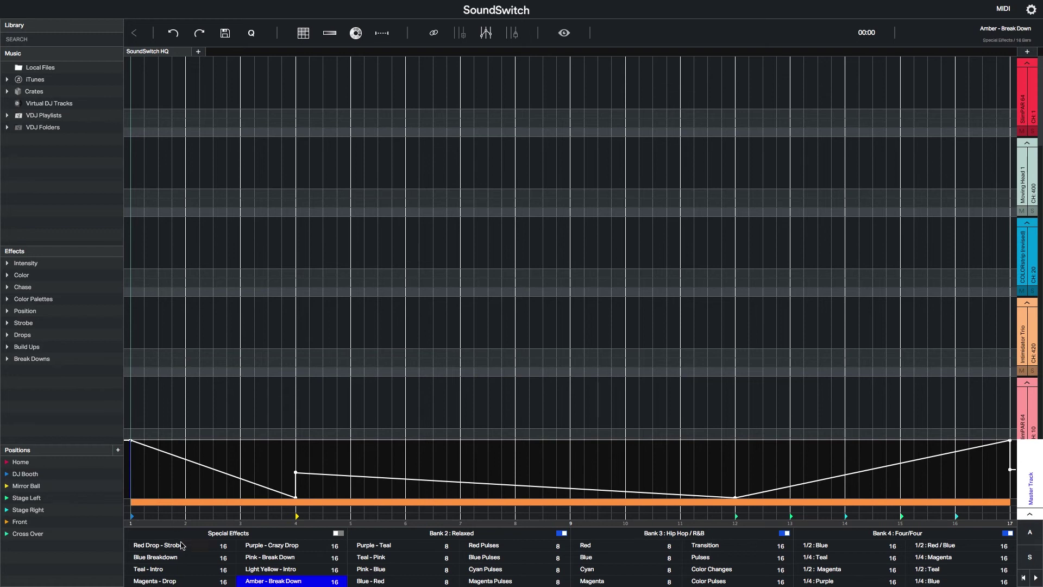
# Select a finished loop's full lane to copy, then open Magenta - Drop and Purple - Crazy Drop
pyautogui.moveTo(263, 485); pyautogui.dragTo(1004, 515)
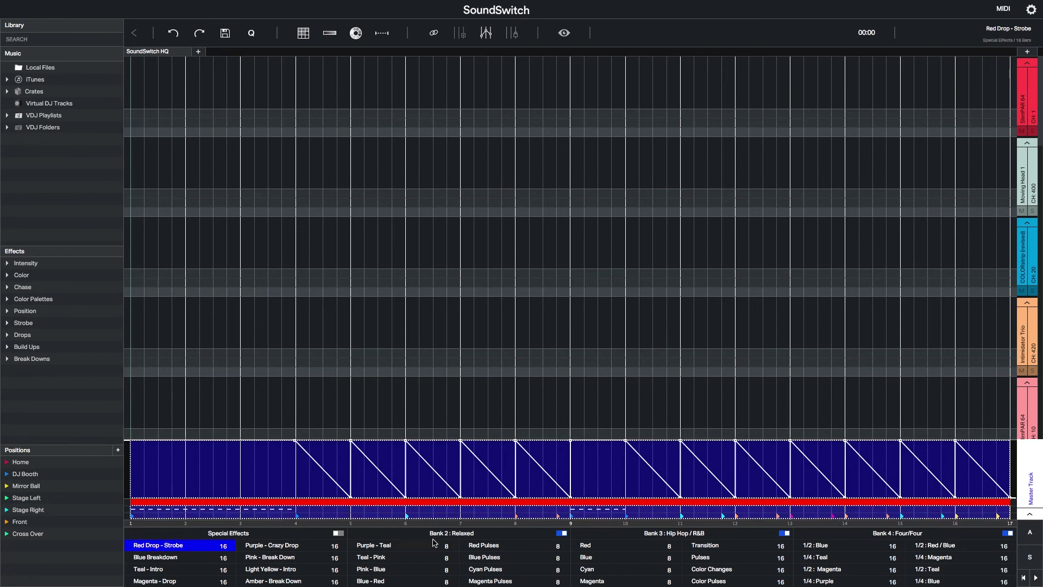
pyautogui.click(180, 580)
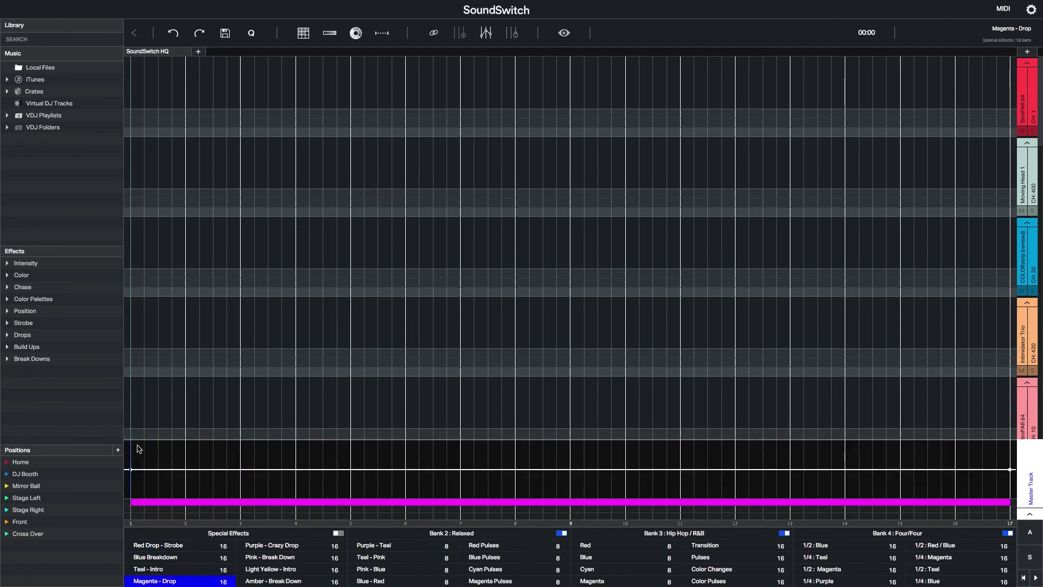
pyautogui.click(277, 546)
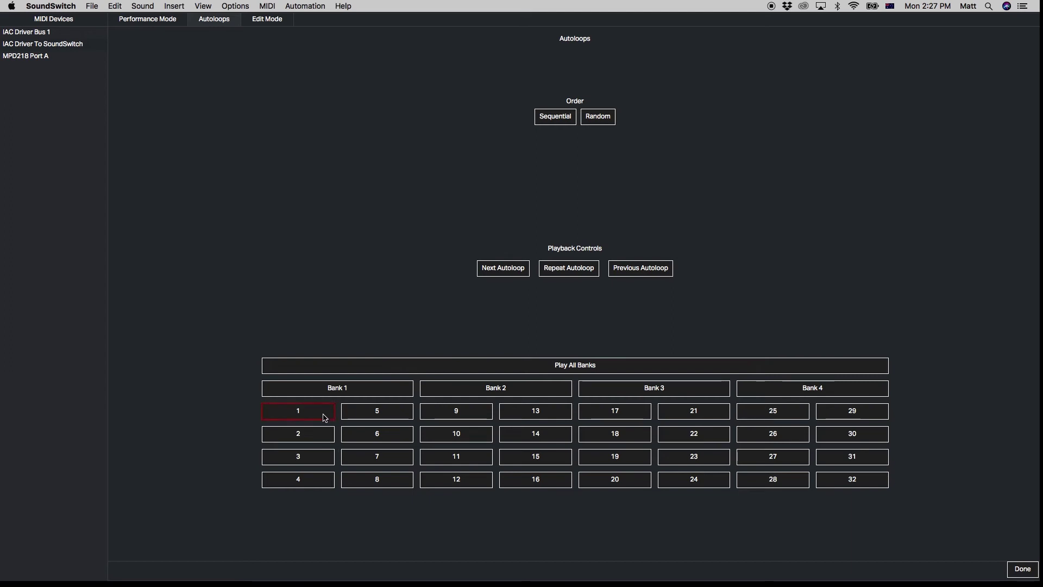
# Map Bank 1 autoloops 2 through 8 to MPD218 pads
pyautogui.rightClick(318, 437)
pyautogui.rightClick(319, 461)
pyautogui.rightClick(317, 485)
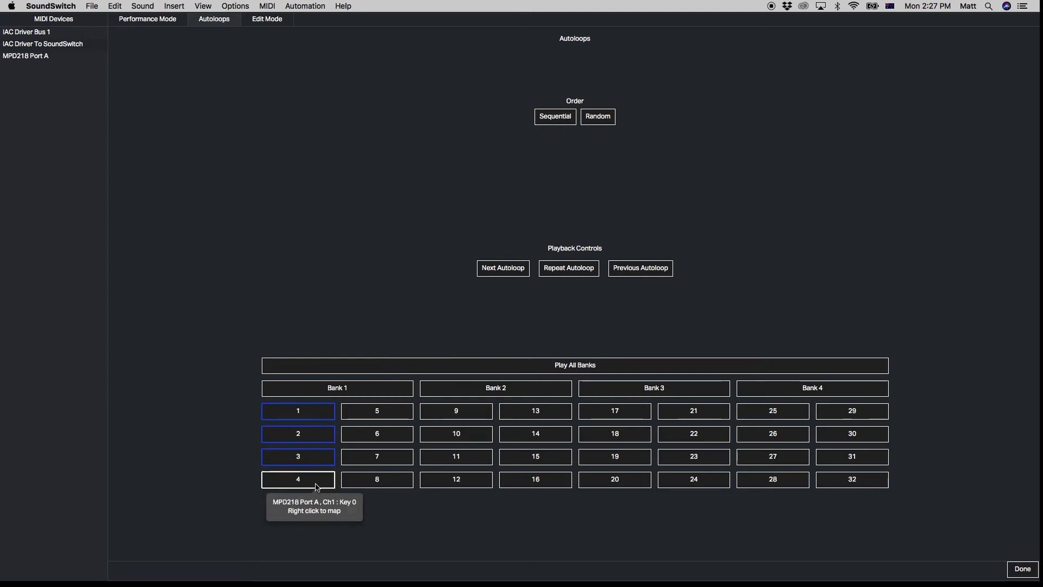
pyautogui.rightClick(375, 415)
pyautogui.rightClick(385, 437)
pyautogui.rightClick(387, 457)
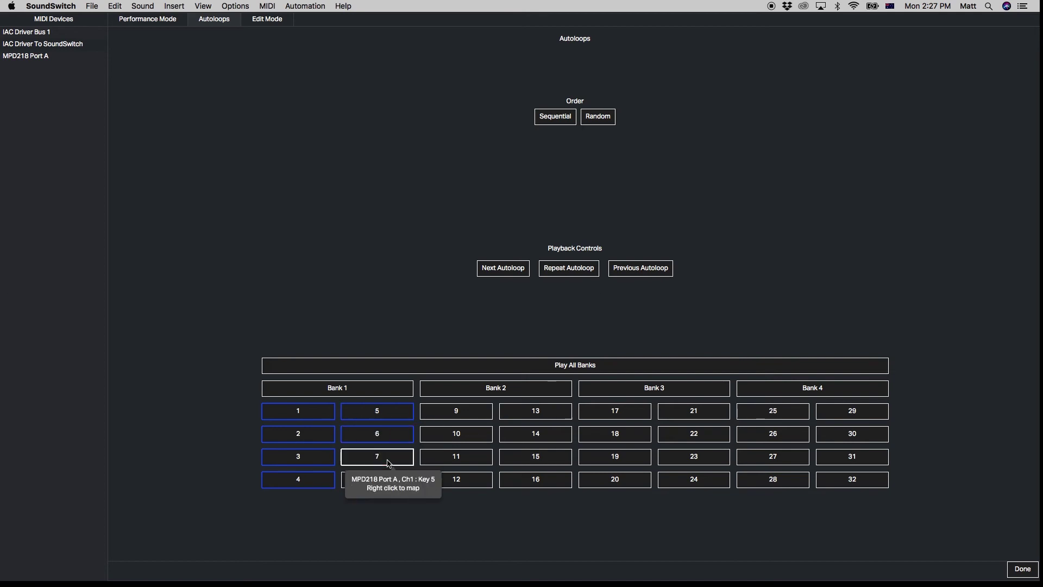
pyautogui.rightClick(389, 477)
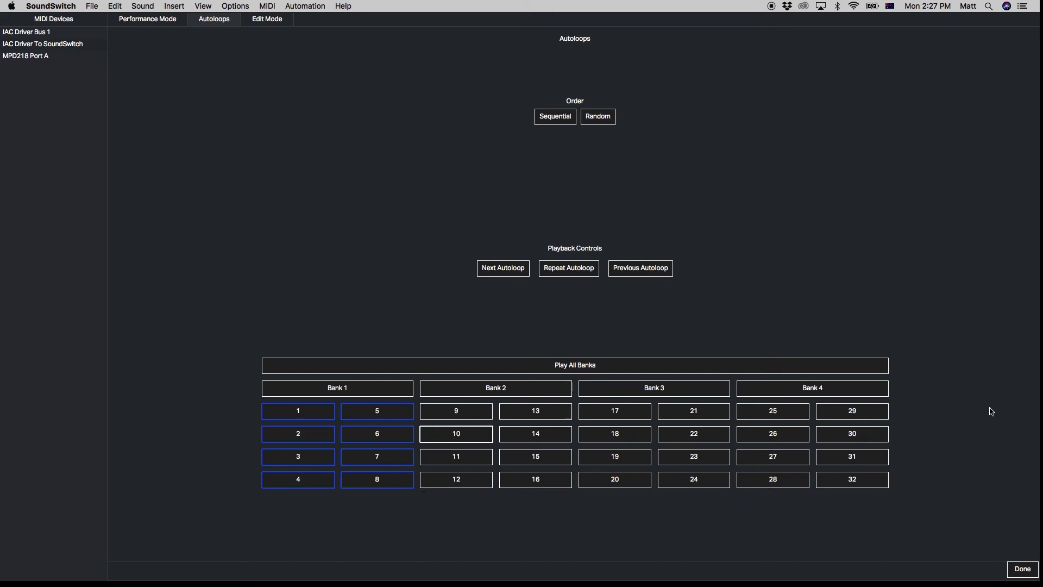